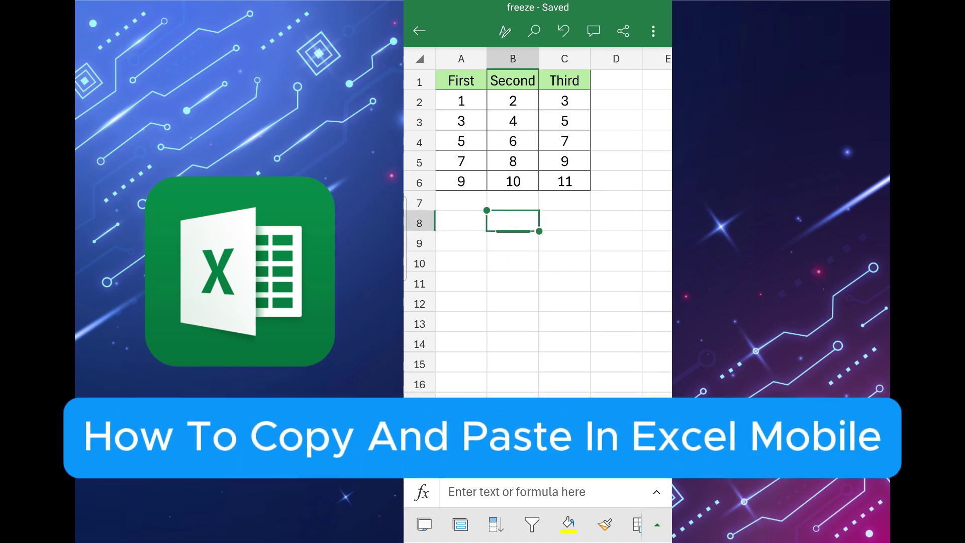
Select cells A8, C8, B9 and C9, then drag-select B5:C9 and clear it
left_click(468, 218)
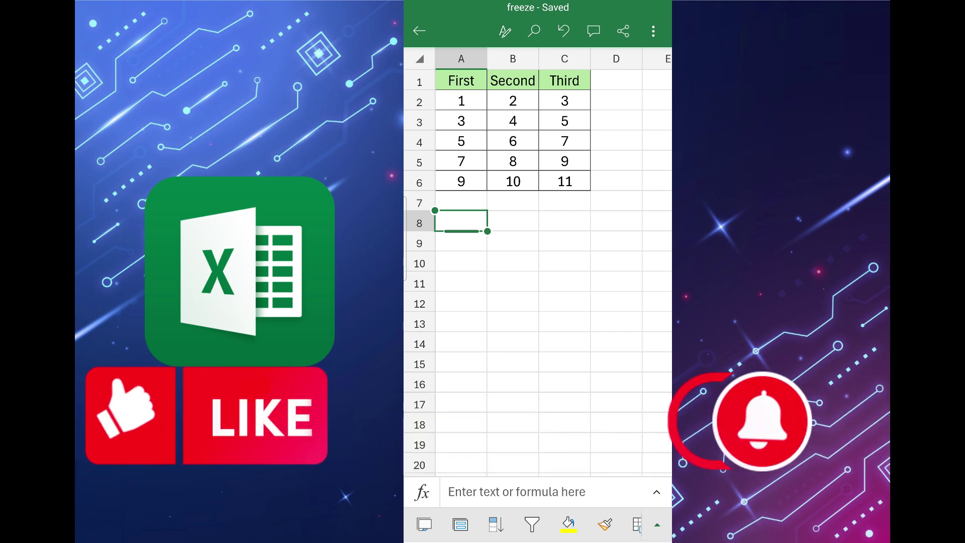
left_click(564, 220)
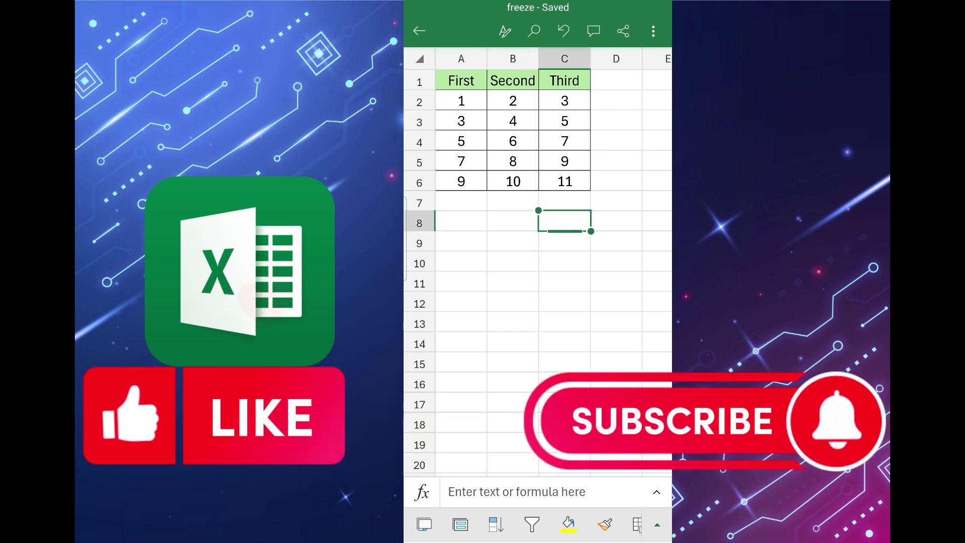
left_click(513, 240)
left_click(571, 232)
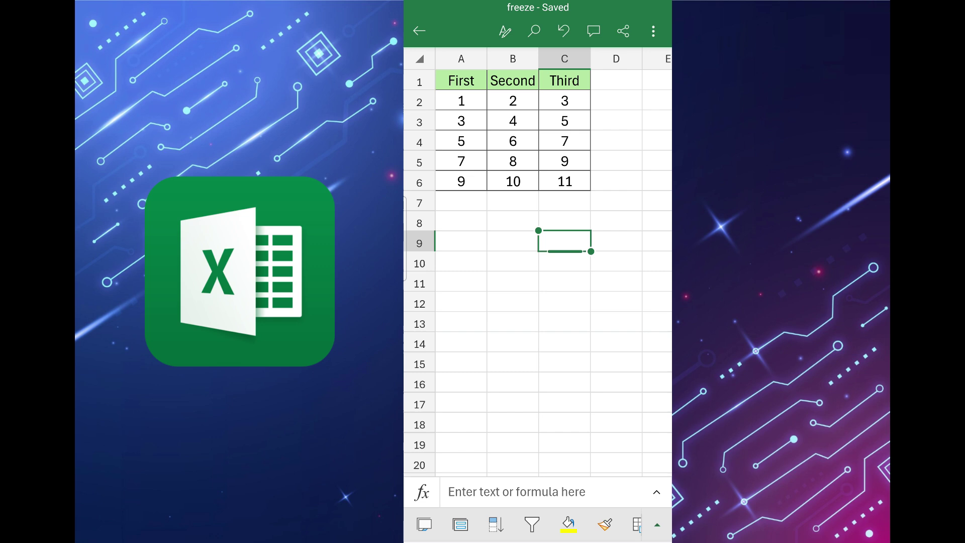
left_click_drag(538, 232, 512, 160)
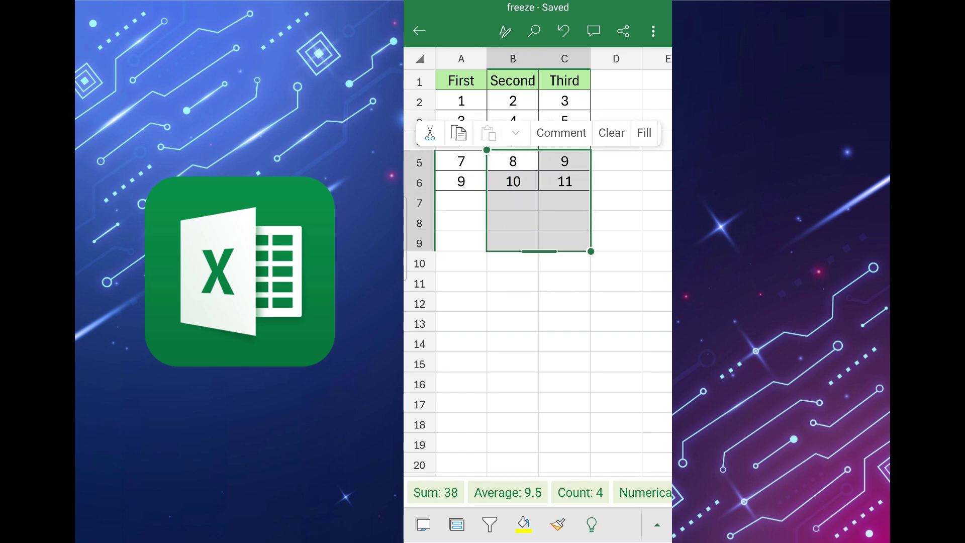
left_click(564, 301)
Select the First, Second, Third table in A1:C6 and copy it
left_click(461, 80)
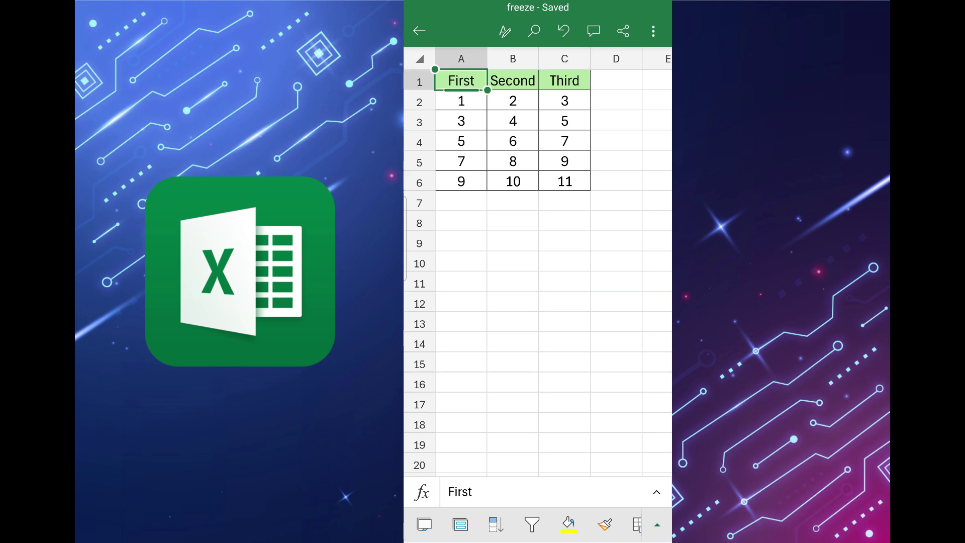
mouse_move(487, 90)
left_mouse_down()
mouse_move(556, 139)
mouse_move(591, 191)
left_mouse_up()
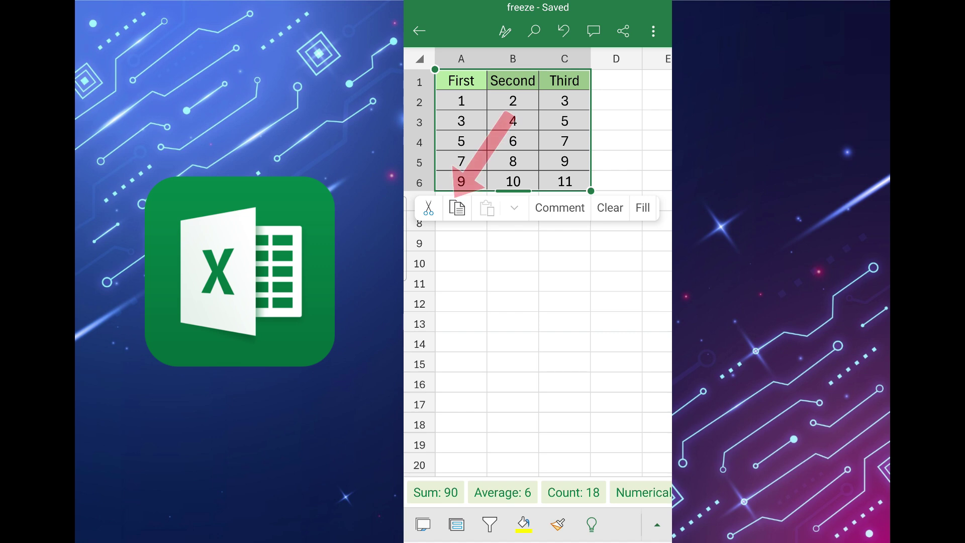
left_click(457, 207)
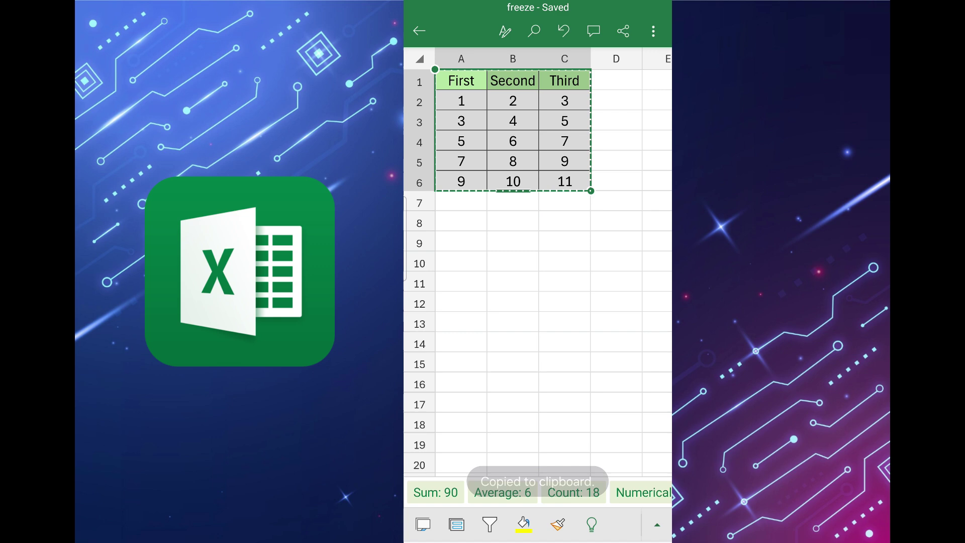
left_click(527, 246)
Paste the copied table at cell B9 so it fills B9:D14
left_click(564, 261)
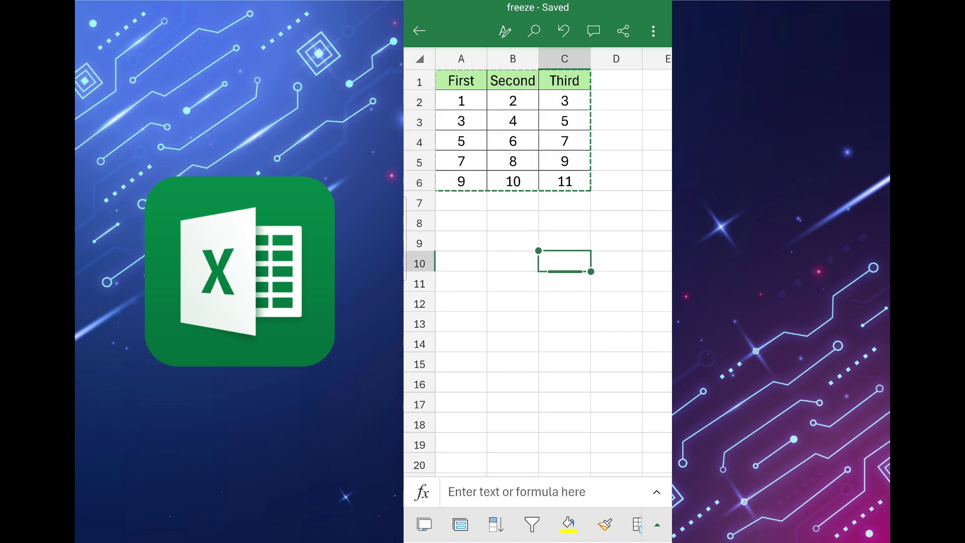
left_click(512, 247)
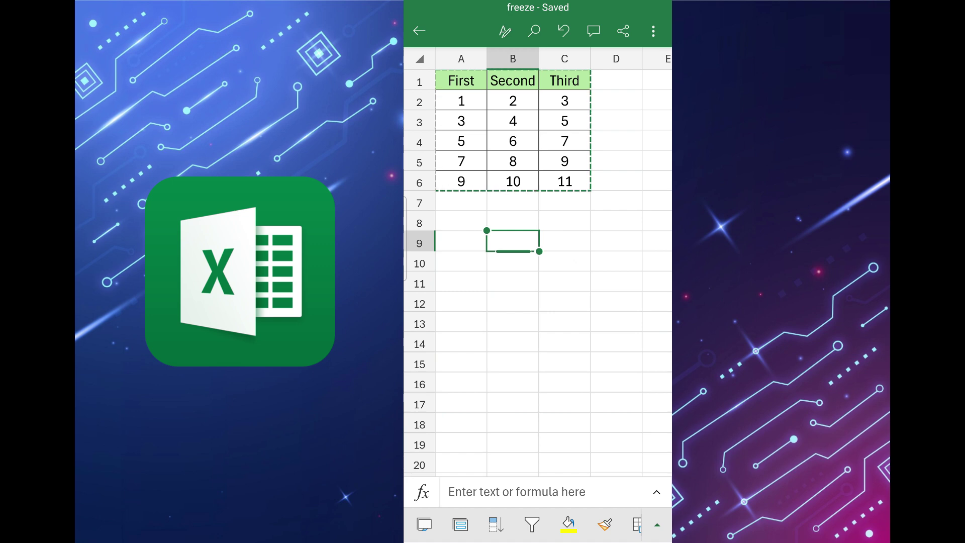
left_click(517, 241)
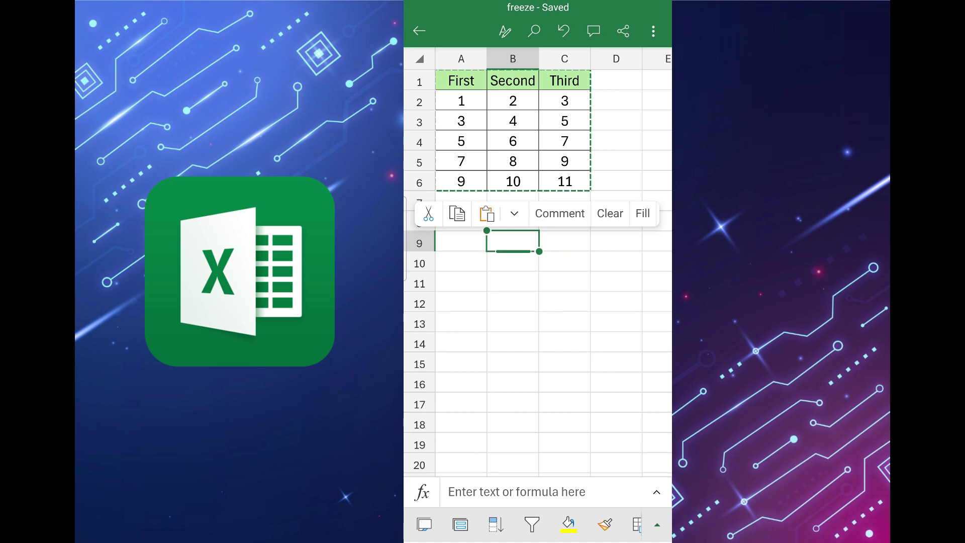
left_click(487, 214)
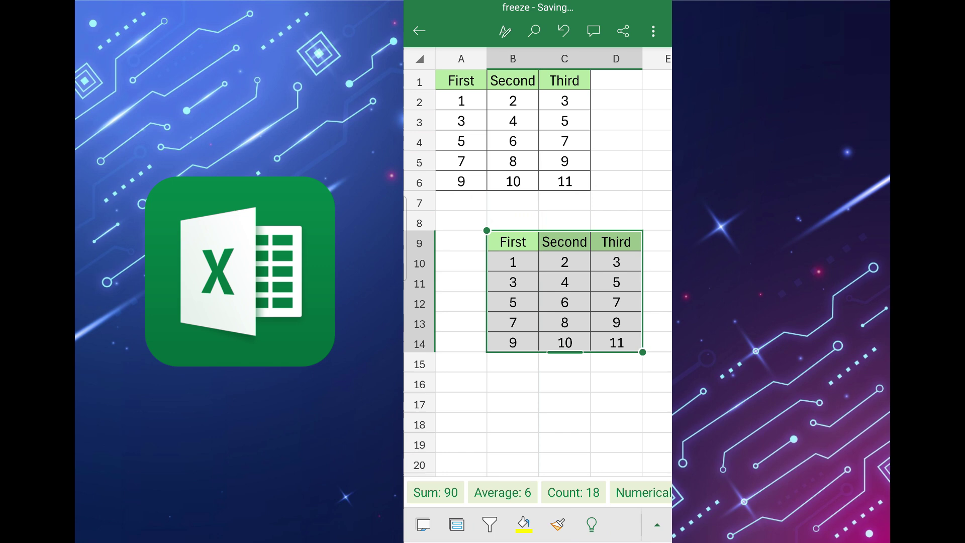
Undo the paste, then paste the table as an enlarged picture over rows 8–14
key("ctrl+z")
left_click(513, 242)
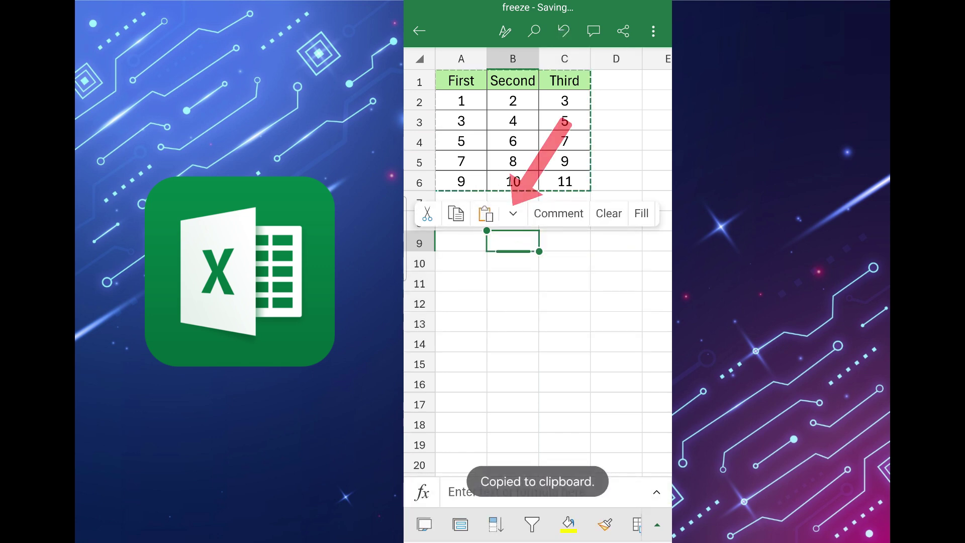
left_click(513, 213)
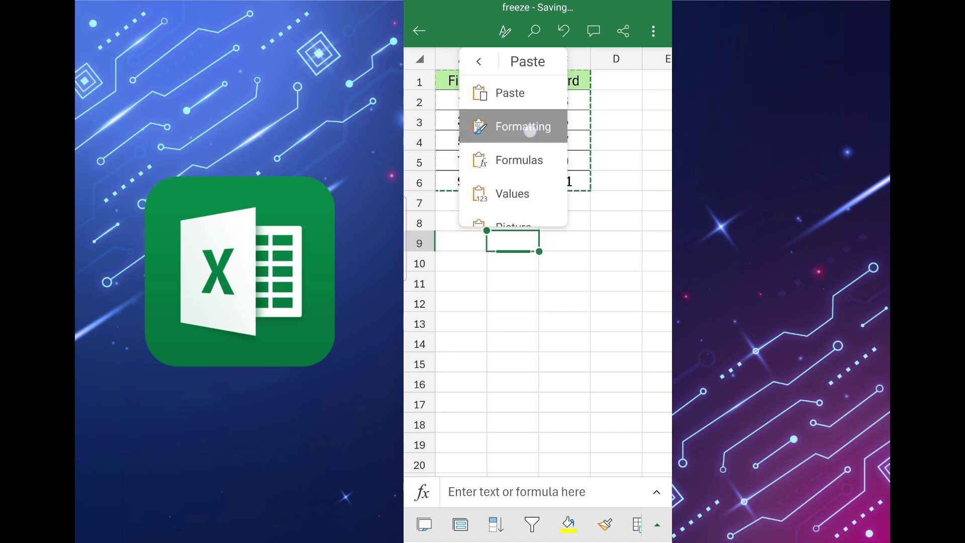
scroll(528, 121, "down", 1)
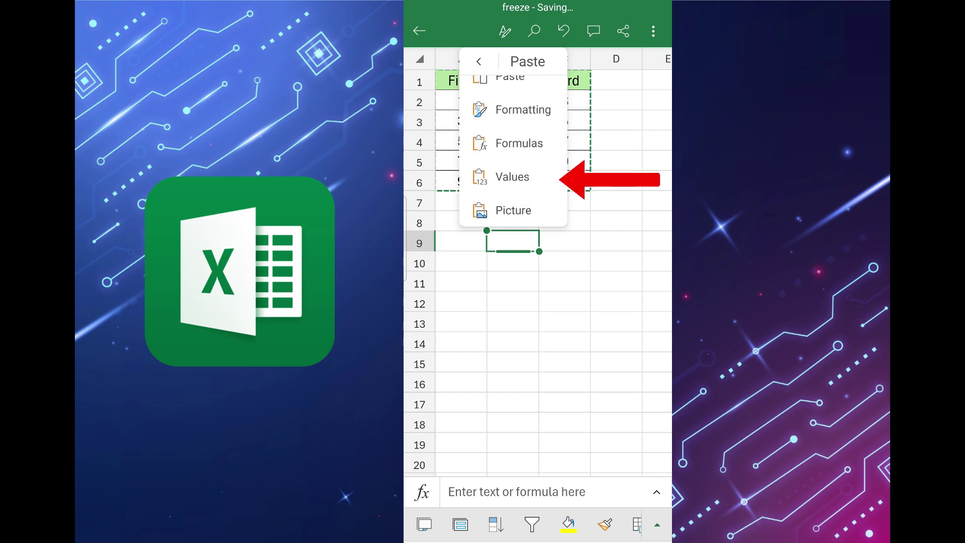
scroll(532, 183, "up", 1)
scroll(532, 183, "down", 1)
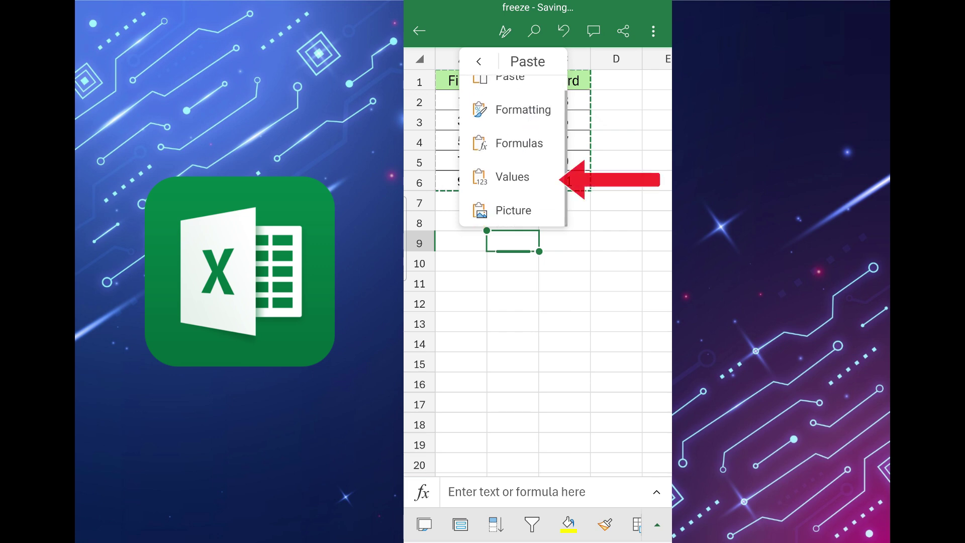
left_click(512, 209)
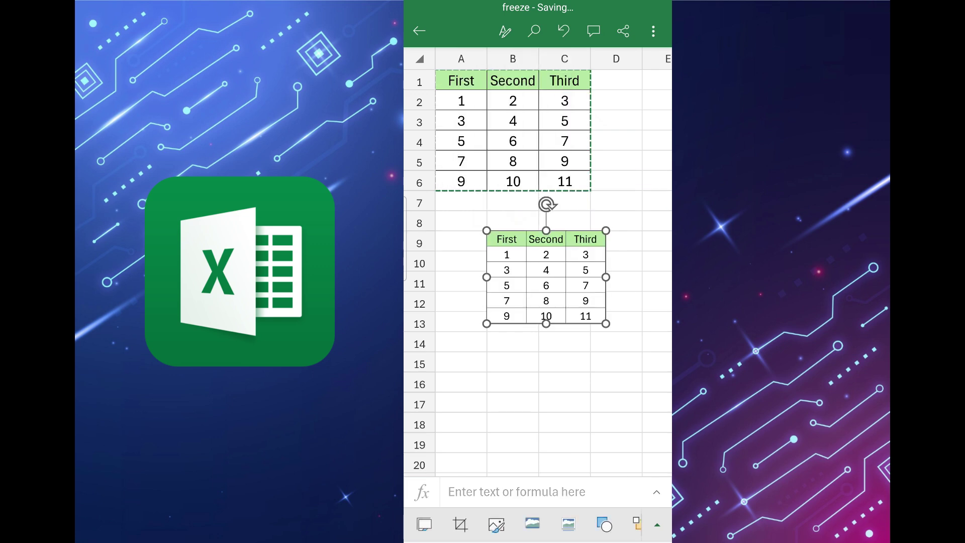
left_click_drag(606, 323, 664, 370)
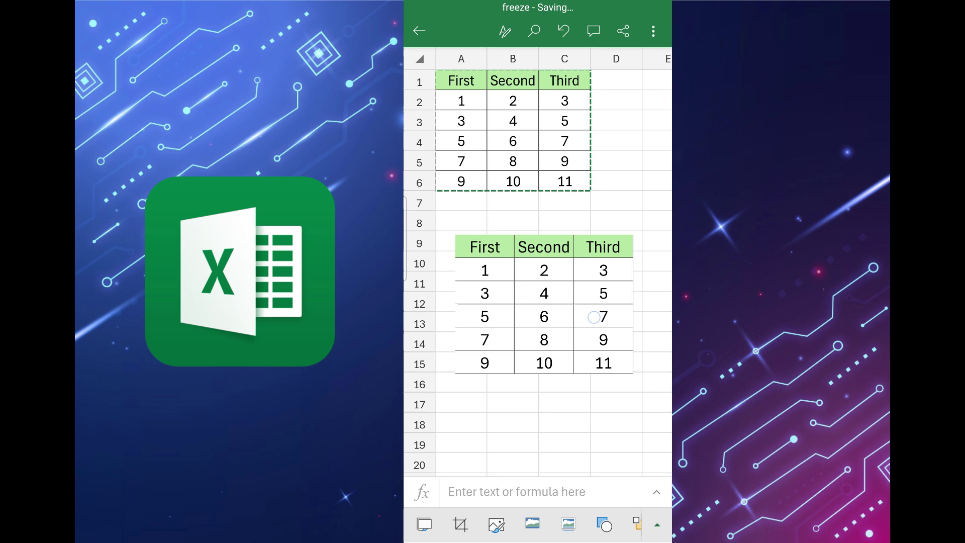
left_click_drag(575, 297, 532, 282)
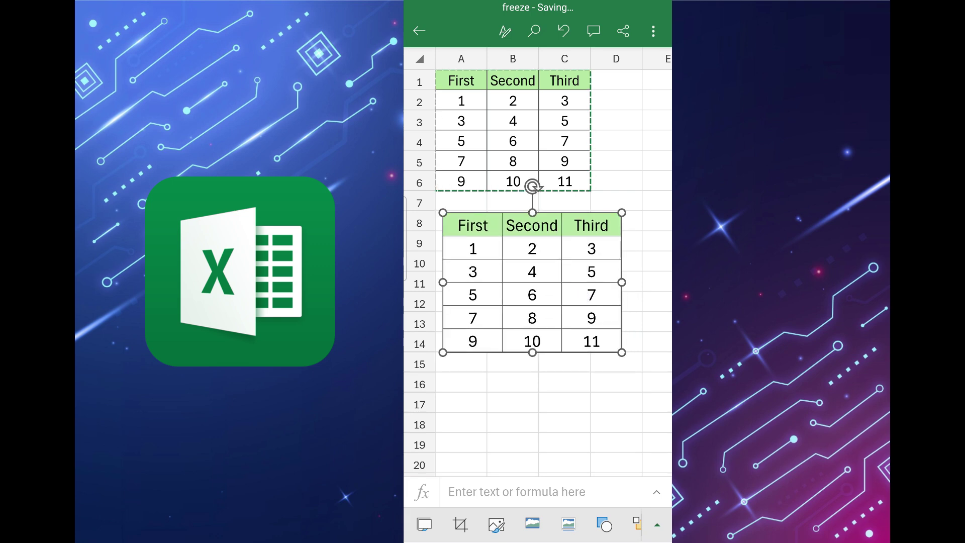